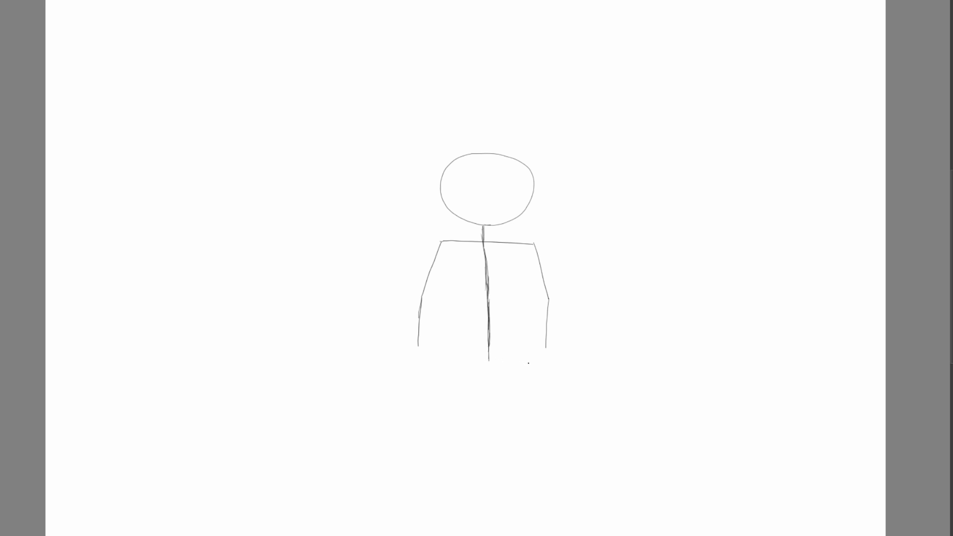
- Draw a straight hip guide line across the lower end of the spine line
{"action": "left_click_drag", "start_coordinate": [528, 362], "coordinate": [464, 363]}
{"action": "mouse_move", "coordinate": [488, 342]}
{"action": "left_mouse_down"}
{"action": "mouse_move", "coordinate": [489, 363]}
{"action": "mouse_move", "coordinate": [489, 345]}
{"action": "mouse_move", "coordinate": [452, 391]}
{"action": "mouse_move", "coordinate": [463, 481]}
{"action": "left_mouse_up"}
{"action": "key", "text": "ctrl+z"}
{"action": "key", "text": "ctrl+z"}
{"action": "left_click_drag", "start_coordinate": [450, 411], "coordinate": [457, 480]}
{"action": "left_click_drag", "start_coordinate": [529, 363], "coordinate": [533, 446]}
{"action": "key", "text": "ctrl+z"}
{"action": "key", "text": "ctrl+z"}
{"action": "key", "text": "ctrl+z"}
{"action": "key", "text": "ctrl+z"}
{"action": "key", "text": "ctrl+z"}
{"action": "key", "text": "ctrl+z"}
- Draw two long, nearly vertical leg guide lines down from the ends of the hip line
{"action": "left_click_drag", "start_coordinate": [451, 413], "coordinate": [449, 486]}
{"action": "left_click_drag", "start_coordinate": [529, 363], "coordinate": [532, 452]}
{"action": "left_click_drag", "start_coordinate": [531, 386], "coordinate": [531, 478]}
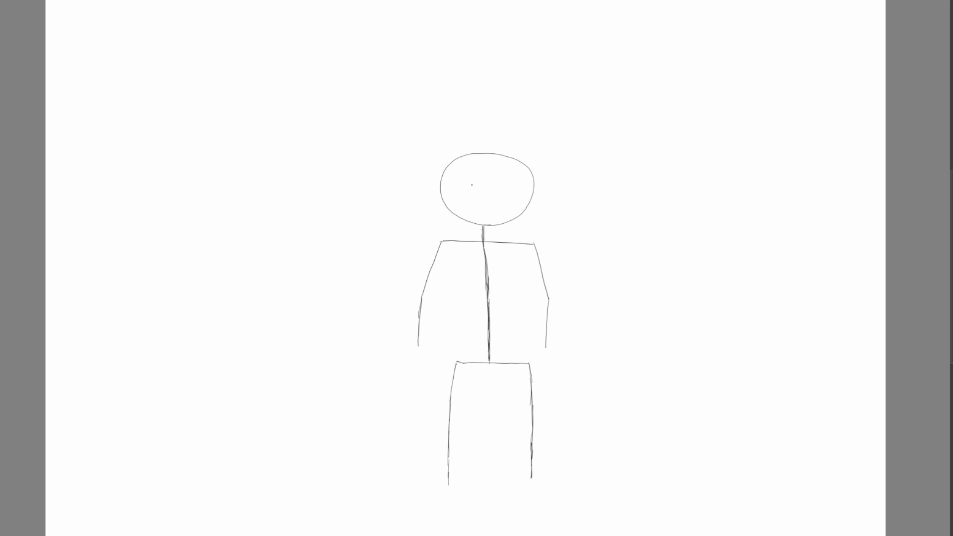
- Trace the head oval with darker strokes, making its crown slightly higher and rounder
{"action": "scroll", "coordinate": [472, 185], "scroll_direction": "up", "scroll_amount": 1}
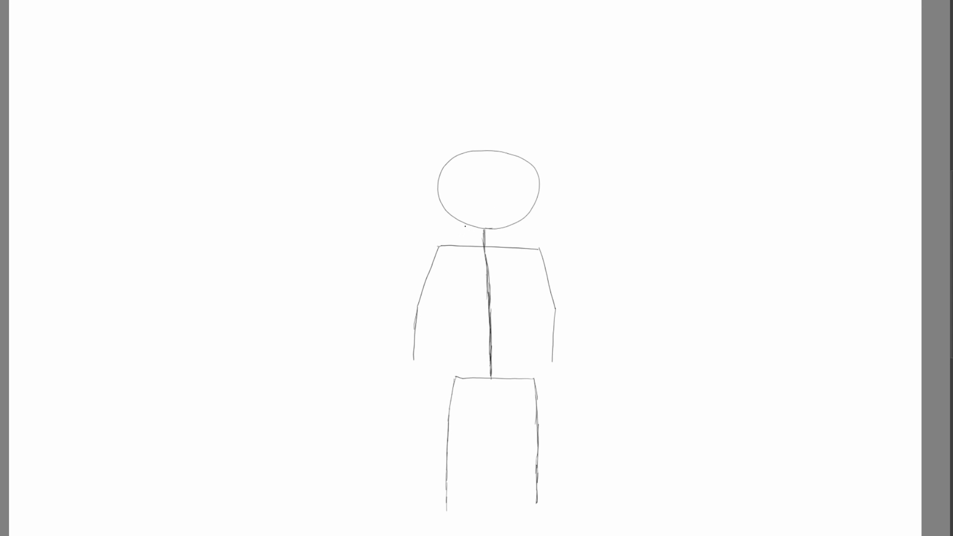
{"action": "mouse_move", "coordinate": [484, 230]}
{"action": "left_mouse_down"}
{"action": "mouse_move", "coordinate": [516, 222]}
{"action": "mouse_move", "coordinate": [504, 226]}
{"action": "mouse_move", "coordinate": [536, 204]}
{"action": "mouse_move", "coordinate": [536, 171]}
{"action": "mouse_move", "coordinate": [496, 148]}
{"action": "mouse_move", "coordinate": [447, 161]}
{"action": "left_mouse_up"}
{"action": "left_click_drag", "start_coordinate": [459, 154], "coordinate": [439, 172]}
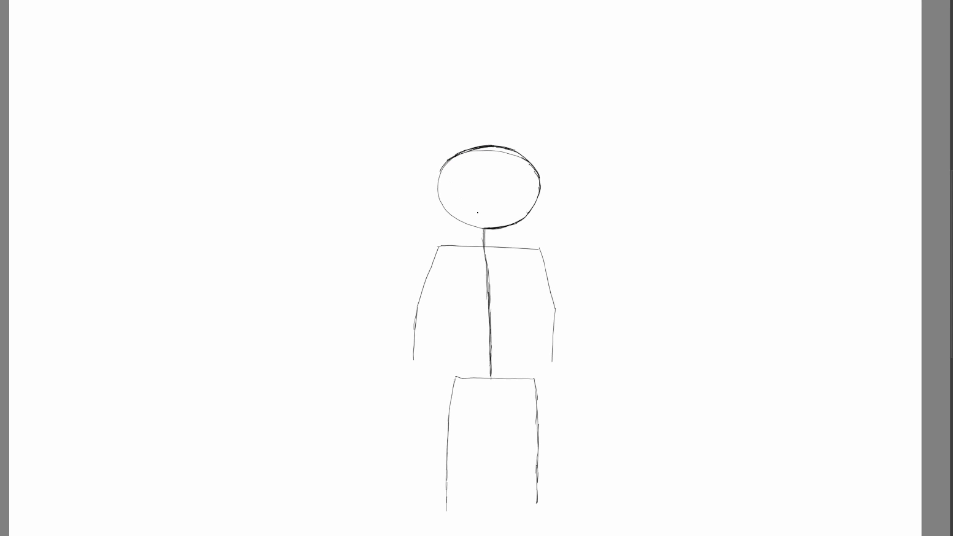
{"action": "left_click_drag", "start_coordinate": [487, 229], "coordinate": [448, 213]}
{"action": "mouse_move", "coordinate": [465, 222]}
{"action": "left_mouse_down"}
{"action": "mouse_move", "coordinate": [442, 206]}
{"action": "mouse_move", "coordinate": [436, 186]}
{"action": "mouse_move", "coordinate": [451, 160]}
{"action": "left_mouse_up"}
{"action": "key", "text": "ctrl+z"}
{"action": "left_click_drag", "start_coordinate": [498, 230], "coordinate": [498, 243]}
{"action": "key", "text": "ctrl+z"}
{"action": "key", "text": "ctrl+z"}
{"action": "left_click_drag", "start_coordinate": [507, 227], "coordinate": [506, 248]}
{"action": "key", "text": "ctrl+z"}
{"action": "key", "text": "ctrl+z"}
{"action": "key", "text": "ctrl+z"}
{"action": "key", "text": "ctrl+z"}
{"action": "key", "text": "ctrl+z"}
{"action": "key", "text": "ctrl+z"}
{"action": "mouse_move", "coordinate": [510, 234]}
{"action": "left_mouse_down"}
{"action": "mouse_move", "coordinate": [505, 247]}
{"action": "mouse_move", "coordinate": [508, 237]}
{"action": "left_mouse_up"}
{"action": "key", "text": "ctrl+z"}
{"action": "key", "text": "ctrl+z"}
{"action": "key", "text": "ctrl+z"}
{"action": "key", "text": "ctrl+z"}
- Draw the short neck sides below the head and rounded shoulder curves over the shoulder guide line
{"action": "mouse_move", "coordinate": [506, 233]}
{"action": "left_mouse_down"}
{"action": "mouse_move", "coordinate": [509, 226]}
{"action": "mouse_move", "coordinate": [506, 241]}
{"action": "left_mouse_up"}
{"action": "mouse_move", "coordinate": [447, 243]}
{"action": "left_mouse_down"}
{"action": "mouse_move", "coordinate": [469, 242]}
{"action": "mouse_move", "coordinate": [429, 253]}
{"action": "mouse_move", "coordinate": [424, 268]}
{"action": "left_mouse_up"}
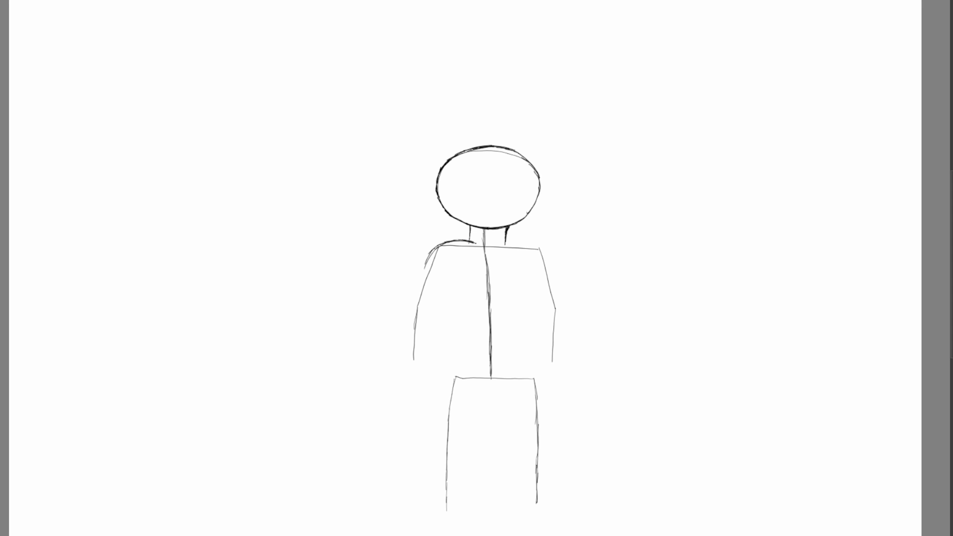
{"action": "mouse_move", "coordinate": [507, 245]}
{"action": "left_mouse_down"}
{"action": "mouse_move", "coordinate": [539, 244]}
{"action": "mouse_move", "coordinate": [557, 278]}
{"action": "left_mouse_up"}
- Outline the left arm around its guide line with an outer and an inner contour from shoulder to wrist
{"action": "mouse_move", "coordinate": [433, 249]}
{"action": "left_mouse_down"}
{"action": "mouse_move", "coordinate": [411, 303]}
{"action": "mouse_move", "coordinate": [406, 365]}
{"action": "mouse_move", "coordinate": [420, 320]}
{"action": "left_mouse_up"}
{"action": "mouse_move", "coordinate": [421, 337]}
{"action": "left_mouse_down"}
{"action": "mouse_move", "coordinate": [429, 293]}
{"action": "mouse_move", "coordinate": [454, 280]}
{"action": "mouse_move", "coordinate": [439, 312]}
{"action": "left_mouse_up"}
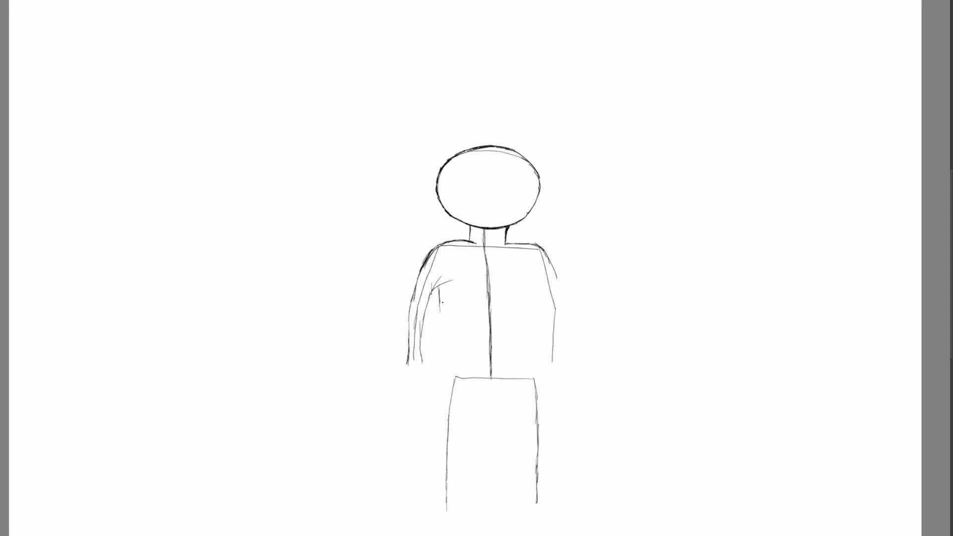
{"action": "key", "text": "ctrl+z"}
{"action": "key", "text": "ctrl+z"}
- Draw both sides of the torso from armpit to hip and outline the right arm around its guide line
{"action": "mouse_move", "coordinate": [428, 304]}
{"action": "left_mouse_down"}
{"action": "mouse_move", "coordinate": [436, 367]}
{"action": "mouse_move", "coordinate": [427, 398]}
{"action": "left_mouse_up"}
{"action": "left_click_drag", "start_coordinate": [550, 262], "coordinate": [556, 355]}
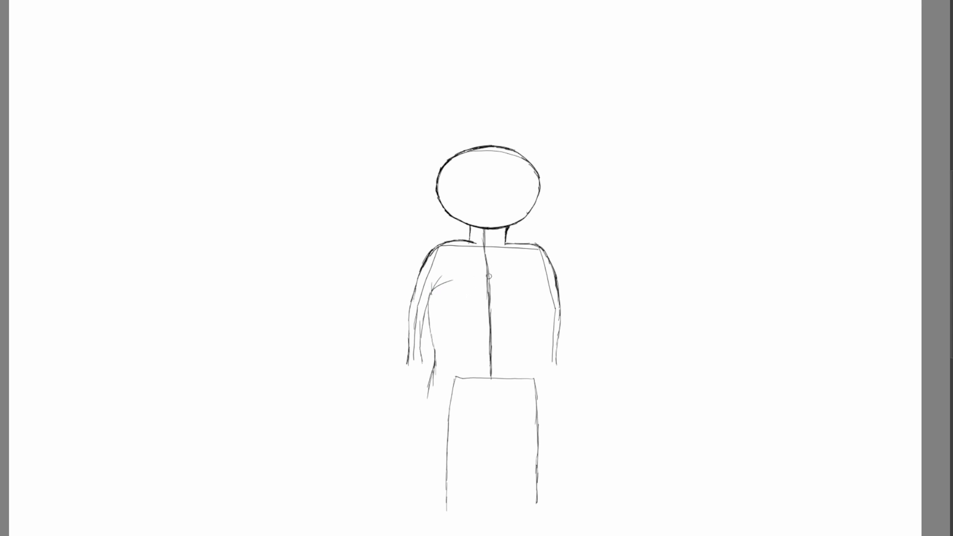
{"action": "mouse_move", "coordinate": [544, 361]}
{"action": "left_mouse_down"}
{"action": "mouse_move", "coordinate": [547, 315]}
{"action": "mouse_move", "coordinate": [537, 279]}
{"action": "mouse_move", "coordinate": [522, 276]}
{"action": "mouse_move", "coordinate": [546, 381]}
{"action": "left_mouse_up"}
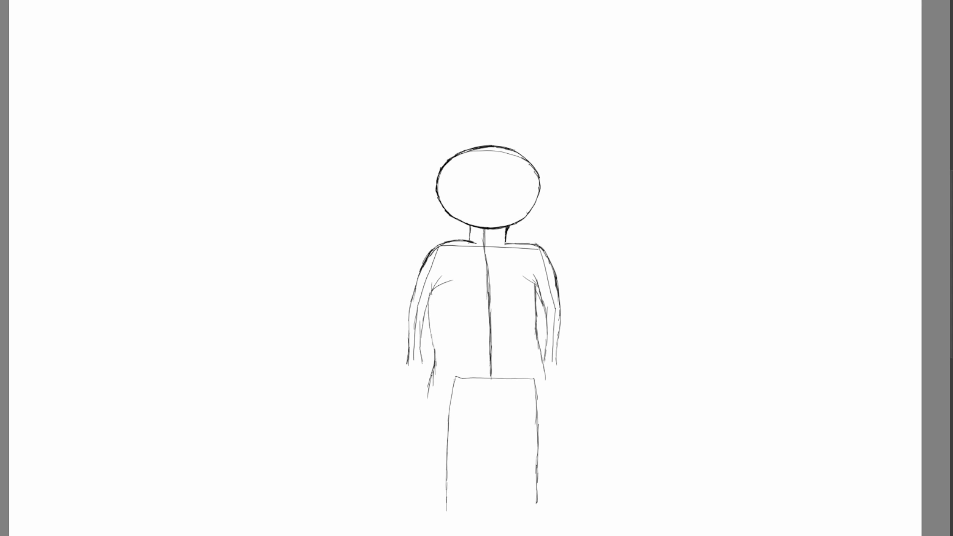
- Redraw the left torso side smoothly down to the hip, extend the right side, and erase the stray left armpit strokes
{"action": "left_click_drag", "start_coordinate": [433, 354], "coordinate": [429, 385]}
{"action": "left_click_drag", "start_coordinate": [432, 333], "coordinate": [430, 367]}
{"action": "mouse_move", "coordinate": [432, 332]}
{"action": "left_mouse_down"}
{"action": "mouse_move", "coordinate": [430, 361]}
{"action": "mouse_move", "coordinate": [436, 345]}
{"action": "left_mouse_up"}
{"action": "key", "text": "e"}
{"action": "left_click_drag", "start_coordinate": [540, 356], "coordinate": [548, 397]}
{"action": "mouse_move", "coordinate": [440, 293]}
{"action": "left_mouse_down"}
{"action": "mouse_move", "coordinate": [433, 286]}
{"action": "mouse_move", "coordinate": [431, 301]}
{"action": "mouse_move", "coordinate": [435, 271]}
{"action": "left_mouse_up"}
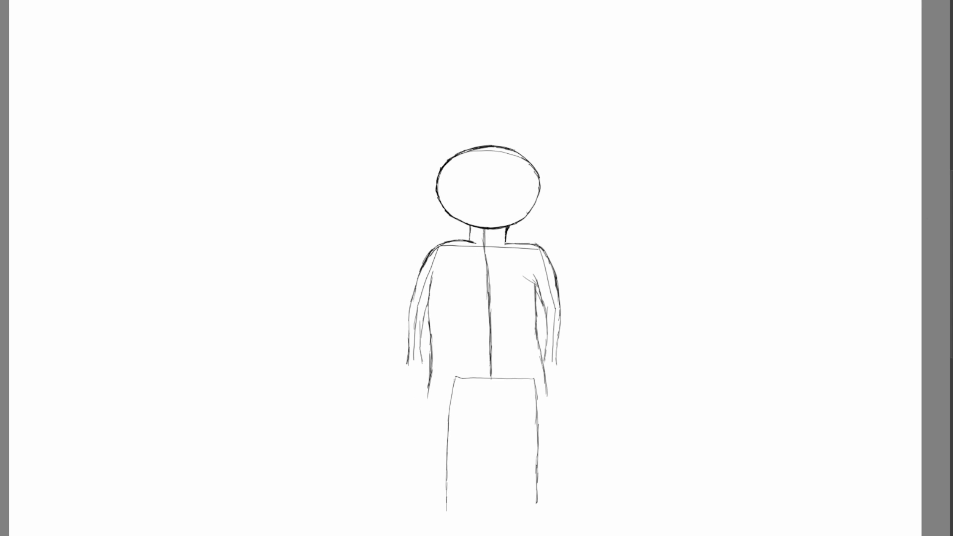
- Outline both legs around their guide lines from the hips to the ankles and connect them with a crotch line
{"action": "scroll", "coordinate": [483, 303], "scroll_direction": "down", "scroll_amount": 2}
{"action": "mouse_move", "coordinate": [428, 340]}
{"action": "left_mouse_down"}
{"action": "mouse_move", "coordinate": [428, 436]}
{"action": "mouse_move", "coordinate": [447, 420]}
{"action": "mouse_move", "coordinate": [443, 372]}
{"action": "mouse_move", "coordinate": [460, 350]}
{"action": "mouse_move", "coordinate": [473, 342]}
{"action": "mouse_move", "coordinate": [504, 350]}
{"action": "left_mouse_up"}
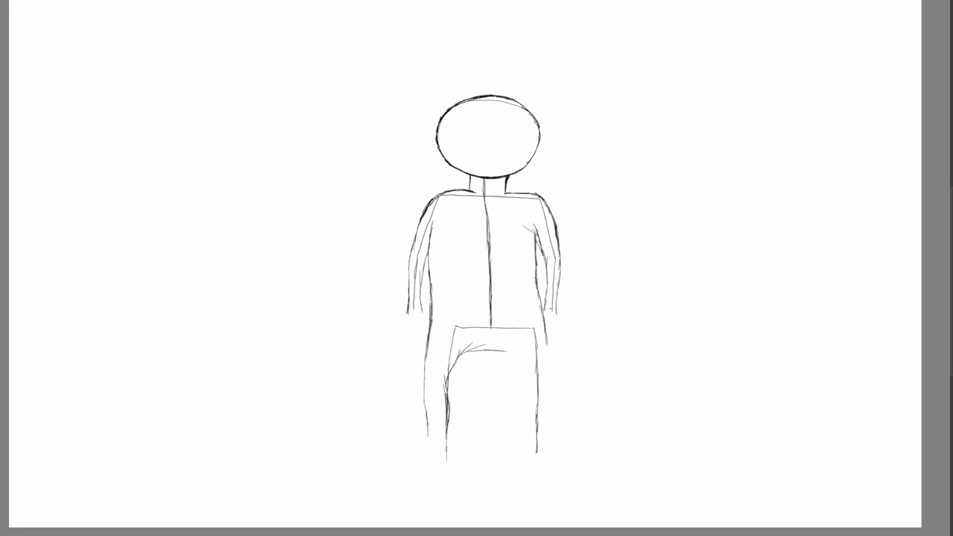
{"action": "left_click_drag", "start_coordinate": [546, 326], "coordinate": [542, 418]}
{"action": "mouse_move", "coordinate": [545, 385]}
{"action": "left_mouse_down"}
{"action": "mouse_move", "coordinate": [539, 442]}
{"action": "mouse_move", "coordinate": [522, 429]}
{"action": "mouse_move", "coordinate": [523, 368]}
{"action": "mouse_move", "coordinate": [518, 382]}
{"action": "mouse_move", "coordinate": [500, 347]}
{"action": "left_mouse_up"}
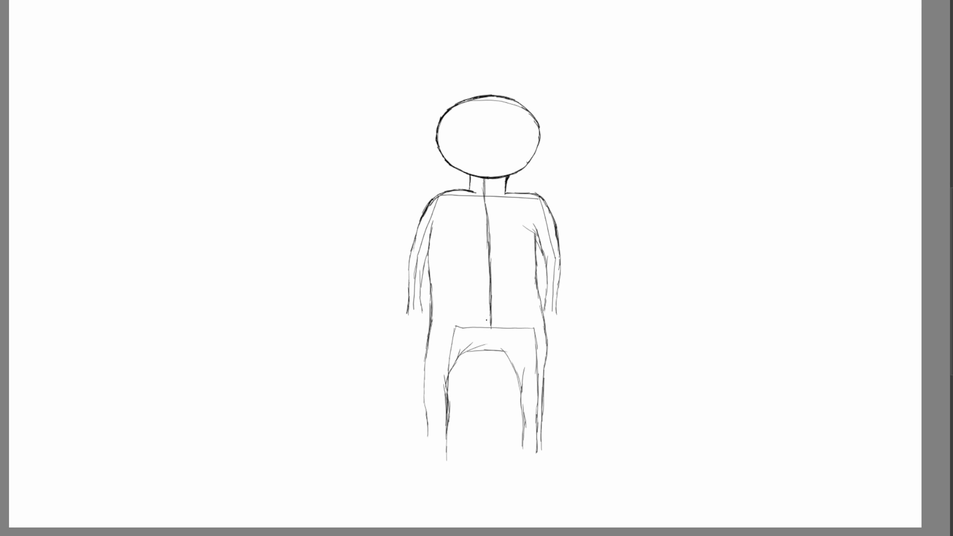
- Redraw the right leg's inner contour as one smooth curve and erase the old strokes beside it
{"action": "left_click_drag", "start_coordinate": [518, 381], "coordinate": [500, 347]}
{"action": "mouse_move", "coordinate": [521, 397]}
{"action": "left_mouse_down"}
{"action": "mouse_move", "coordinate": [502, 329]}
{"action": "mouse_move", "coordinate": [523, 420]}
{"action": "mouse_move", "coordinate": [521, 456]}
{"action": "left_mouse_up"}
{"action": "key", "text": "e"}
{"action": "mouse_move", "coordinate": [524, 368]}
{"action": "left_mouse_down"}
{"action": "mouse_move", "coordinate": [517, 381]}
{"action": "mouse_move", "coordinate": [527, 432]}
{"action": "mouse_move", "coordinate": [527, 409]}
{"action": "left_mouse_up"}
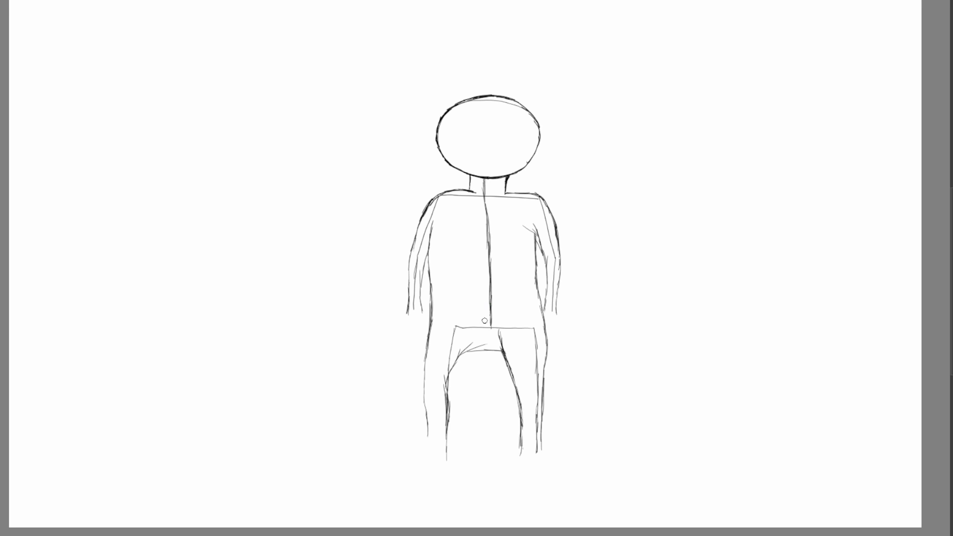
- Redraw the crotch line between the thighs and tidy where the inner thigh contours meet it
{"action": "left_click_drag", "start_coordinate": [499, 330], "coordinate": [504, 354]}
{"action": "mouse_move", "coordinate": [500, 341]}
{"action": "left_mouse_down"}
{"action": "mouse_move", "coordinate": [503, 356]}
{"action": "mouse_move", "coordinate": [465, 353]}
{"action": "mouse_move", "coordinate": [474, 356]}
{"action": "mouse_move", "coordinate": [454, 366]}
{"action": "mouse_move", "coordinate": [469, 345]}
{"action": "mouse_move", "coordinate": [447, 393]}
{"action": "mouse_move", "coordinate": [469, 346]}
{"action": "mouse_move", "coordinate": [492, 349]}
{"action": "mouse_move", "coordinate": [468, 348]}
{"action": "mouse_move", "coordinate": [453, 369]}
{"action": "mouse_move", "coordinate": [470, 349]}
{"action": "left_mouse_up"}
{"action": "key", "text": "ctrl+z"}
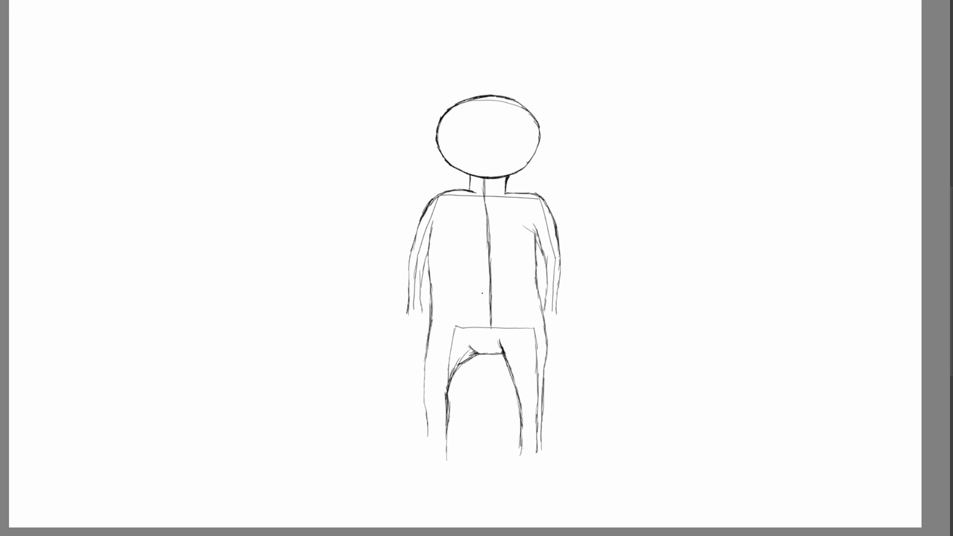
- Reinforce the left leg's lower contours and delete the stick-figure guide lines
{"action": "left_click_drag", "start_coordinate": [450, 402], "coordinate": [445, 450]}
{"action": "left_click_drag", "start_coordinate": [425, 417], "coordinate": [428, 439]}
{"action": "key", "text": "Delete"}
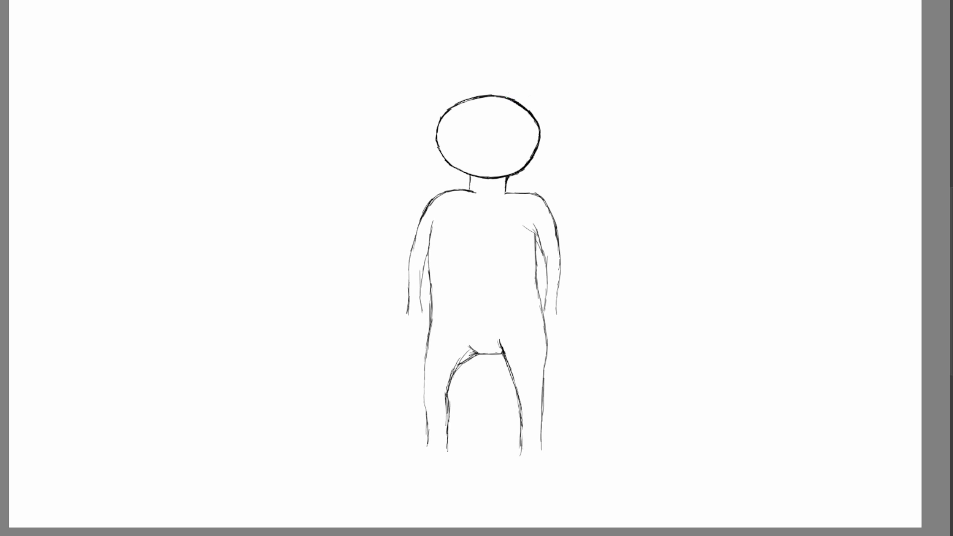
- Retrace the top and left edge of the head with darker strokes
{"action": "left_click_drag", "start_coordinate": [506, 97], "coordinate": [487, 96]}
{"action": "key", "text": "ctrl+z"}
{"action": "mouse_move", "coordinate": [492, 97]}
{"action": "left_mouse_down"}
{"action": "mouse_move", "coordinate": [501, 98]}
{"action": "mouse_move", "coordinate": [459, 110]}
{"action": "left_mouse_up"}
{"action": "left_click_drag", "start_coordinate": [436, 132], "coordinate": [439, 144]}
- Draw the left foot pointing outward with three toes, and darken its sole and the leg's inner contour
{"action": "left_click_drag", "start_coordinate": [444, 465], "coordinate": [397, 478]}
{"action": "mouse_move", "coordinate": [426, 443]}
{"action": "left_mouse_down"}
{"action": "mouse_move", "coordinate": [392, 453]}
{"action": "mouse_move", "coordinate": [386, 474]}
{"action": "mouse_move", "coordinate": [397, 480]}
{"action": "mouse_move", "coordinate": [377, 468]}
{"action": "mouse_move", "coordinate": [376, 459]}
{"action": "mouse_move", "coordinate": [430, 443]}
{"action": "left_mouse_up"}
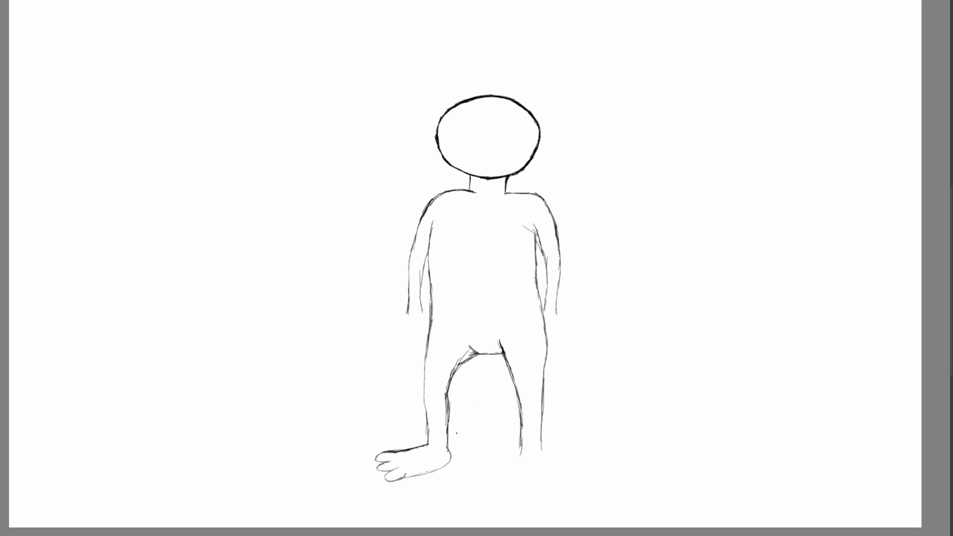
{"action": "left_click_drag", "start_coordinate": [448, 437], "coordinate": [447, 453]}
{"action": "left_click_drag", "start_coordinate": [448, 415], "coordinate": [448, 395]}
{"action": "left_click_drag", "start_coordinate": [446, 427], "coordinate": [448, 414]}
{"action": "mouse_move", "coordinate": [451, 382]}
{"action": "left_mouse_down"}
{"action": "mouse_move", "coordinate": [474, 359]}
{"action": "mouse_move", "coordinate": [466, 361]}
{"action": "left_mouse_up"}
{"action": "mouse_move", "coordinate": [448, 454]}
{"action": "left_mouse_down"}
{"action": "mouse_move", "coordinate": [449, 465]}
{"action": "mouse_move", "coordinate": [401, 478]}
{"action": "left_mouse_up"}
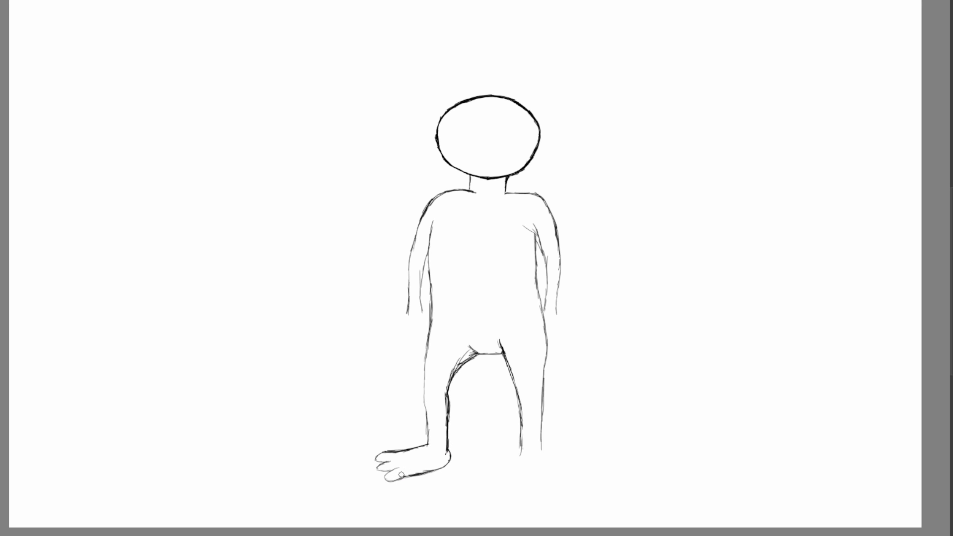
- Darken the left foot's three toes and add toenails and small crease lines
{"action": "left_click_drag", "start_coordinate": [406, 476], "coordinate": [389, 472]}
{"action": "left_click_drag", "start_coordinate": [394, 469], "coordinate": [377, 471]}
{"action": "left_click_drag", "start_coordinate": [376, 462], "coordinate": [381, 459]}
{"action": "mouse_move", "coordinate": [428, 442]}
{"action": "left_mouse_down"}
{"action": "mouse_move", "coordinate": [402, 452]}
{"action": "mouse_move", "coordinate": [427, 451]}
{"action": "left_mouse_up"}
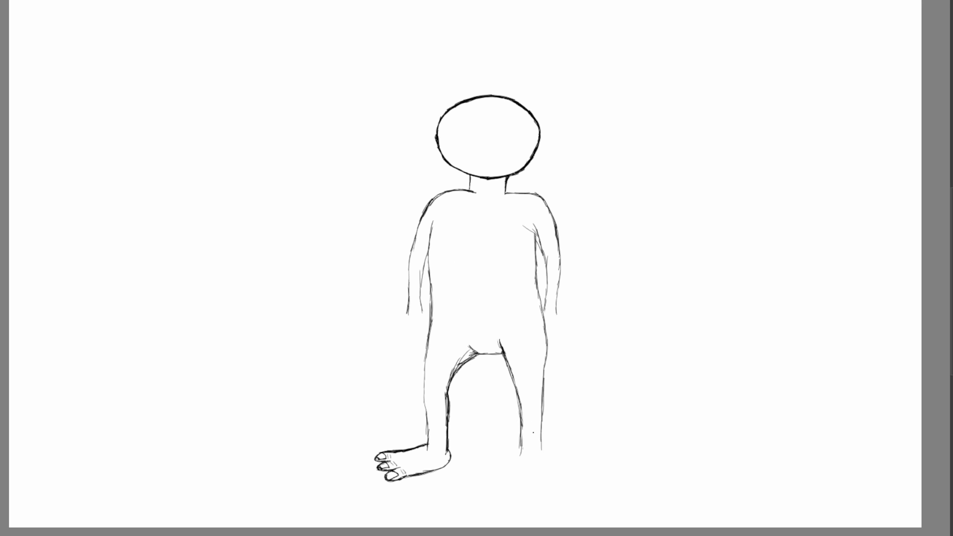
- Darken both contours of the lower right leg and erase the stray strokes near the ankle
{"action": "mouse_move", "coordinate": [521, 454]}
{"action": "left_mouse_down"}
{"action": "mouse_move", "coordinate": [513, 379]}
{"action": "mouse_move", "coordinate": [541, 419]}
{"action": "mouse_move", "coordinate": [542, 399]}
{"action": "left_mouse_up"}
{"action": "left_click_drag", "start_coordinate": [541, 432], "coordinate": [542, 387]}
{"action": "left_click_drag", "start_coordinate": [521, 448], "coordinate": [521, 429]}
{"action": "mouse_move", "coordinate": [520, 418]}
{"action": "left_mouse_down"}
{"action": "mouse_move", "coordinate": [519, 407]}
{"action": "mouse_move", "coordinate": [523, 426]}
{"action": "mouse_move", "coordinate": [520, 393]}
{"action": "left_mouse_up"}
{"action": "key", "text": "e"}
{"action": "left_click_drag", "start_coordinate": [523, 454], "coordinate": [520, 419]}
{"action": "key", "text": "e"}
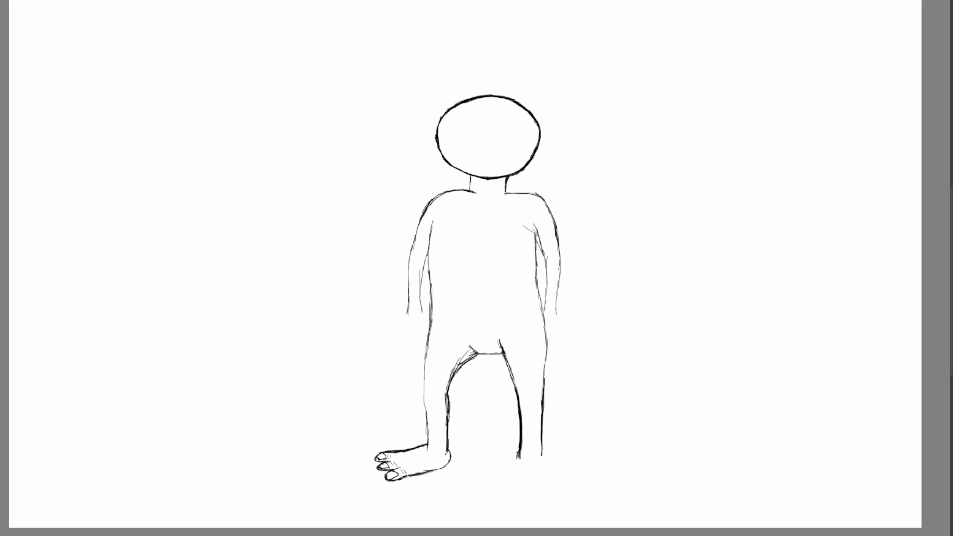
- Draw the right foot facing forward with three toes and toenails, and blend it into the ankle
{"action": "mouse_move", "coordinate": [520, 451]}
{"action": "left_mouse_down"}
{"action": "mouse_move", "coordinate": [515, 463]}
{"action": "mouse_move", "coordinate": [547, 471]}
{"action": "mouse_move", "coordinate": [516, 480]}
{"action": "mouse_move", "coordinate": [527, 491]}
{"action": "mouse_move", "coordinate": [530, 476]}
{"action": "mouse_move", "coordinate": [531, 490]}
{"action": "mouse_move", "coordinate": [540, 481]}
{"action": "left_mouse_up"}
{"action": "mouse_move", "coordinate": [541, 485]}
{"action": "left_mouse_down"}
{"action": "mouse_move", "coordinate": [550, 480]}
{"action": "mouse_move", "coordinate": [542, 479]}
{"action": "mouse_move", "coordinate": [544, 454]}
{"action": "mouse_move", "coordinate": [551, 477]}
{"action": "left_mouse_up"}
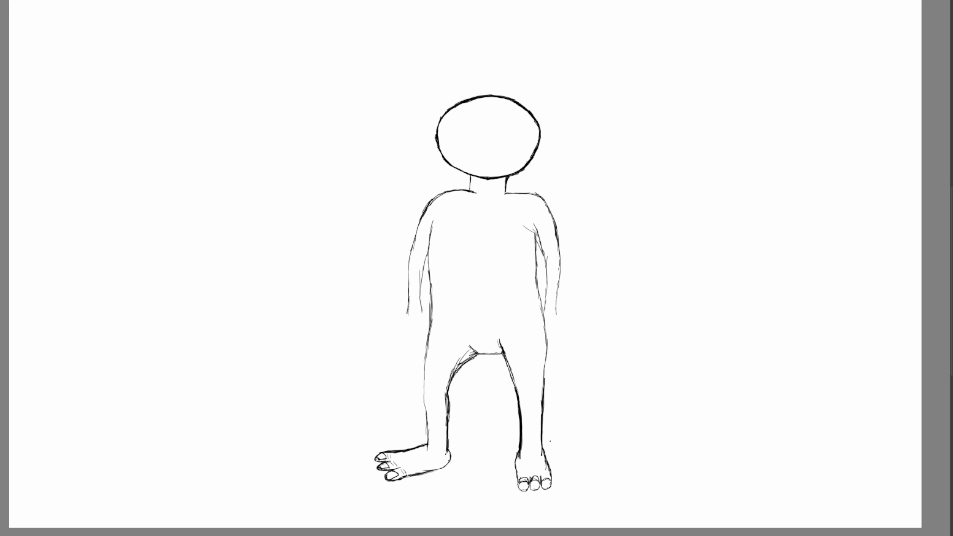
{"action": "key", "text": "ctrl+z"}
{"action": "mouse_move", "coordinate": [541, 447]}
{"action": "left_mouse_down"}
{"action": "mouse_move", "coordinate": [538, 462]}
{"action": "mouse_move", "coordinate": [521, 462]}
{"action": "left_mouse_up"}
- Darken the right leg's inner thigh contour and its outer calf line
{"action": "left_click_drag", "start_coordinate": [508, 370], "coordinate": [517, 399]}
{"action": "mouse_move", "coordinate": [500, 349]}
{"action": "left_mouse_down"}
{"action": "mouse_move", "coordinate": [510, 377]}
{"action": "mouse_move", "coordinate": [505, 363]}
{"action": "left_mouse_up"}
{"action": "key", "text": "ctrl+z"}
{"action": "key", "text": "ctrl+z"}
{"action": "key", "text": "ctrl+z"}
{"action": "left_click_drag", "start_coordinate": [542, 388], "coordinate": [542, 402]}
{"action": "left_click_drag", "start_coordinate": [544, 379], "coordinate": [542, 400]}
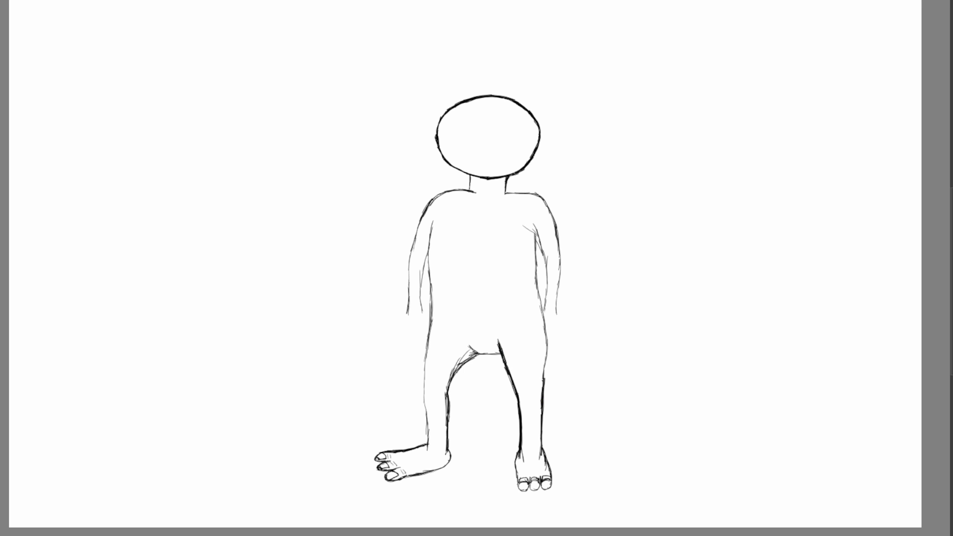
- Darken the right side of the body from the outer thigh up the torso to the armpit
{"action": "left_click_drag", "start_coordinate": [544, 362], "coordinate": [543, 387]}
{"action": "mouse_move", "coordinate": [547, 346]}
{"action": "left_mouse_down"}
{"action": "mouse_move", "coordinate": [544, 380]}
{"action": "mouse_move", "coordinate": [545, 362]}
{"action": "left_mouse_up"}
{"action": "mouse_move", "coordinate": [540, 311]}
{"action": "left_mouse_down"}
{"action": "mouse_move", "coordinate": [546, 345]}
{"action": "mouse_move", "coordinate": [534, 283]}
{"action": "left_mouse_up"}
{"action": "left_click_drag", "start_coordinate": [546, 341], "coordinate": [538, 296]}
{"action": "left_click_drag", "start_coordinate": [538, 298], "coordinate": [535, 257]}
{"action": "left_click_drag", "start_coordinate": [537, 269], "coordinate": [524, 225]}
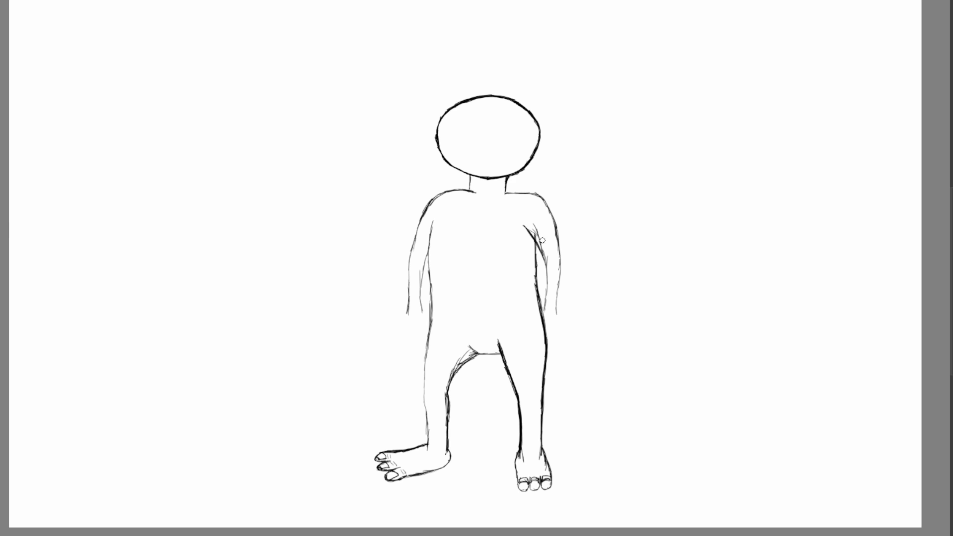
- Clean up the right armpit with a single dark line and retrace the arm's inner contour and torso side
{"action": "key", "text": "ctrl+z"}
{"action": "key", "text": "ctrl+z"}
{"action": "key", "text": "ctrl+z"}
{"action": "mouse_move", "coordinate": [539, 249]}
{"action": "left_mouse_down"}
{"action": "mouse_move", "coordinate": [544, 315]}
{"action": "mouse_move", "coordinate": [544, 259]}
{"action": "left_mouse_up"}
{"action": "key", "text": "ctrl+z"}
{"action": "key", "text": "ctrl+z"}
{"action": "left_click_drag", "start_coordinate": [539, 248], "coordinate": [525, 226]}
{"action": "left_click_drag", "start_coordinate": [542, 316], "coordinate": [537, 296]}
{"action": "left_click_drag", "start_coordinate": [541, 313], "coordinate": [535, 261]}
- Darken the crotch line and the left leg's inner and outer contours
{"action": "mouse_move", "coordinate": [518, 391]}
{"action": "left_mouse_down"}
{"action": "mouse_move", "coordinate": [495, 337]}
{"action": "mouse_move", "coordinate": [453, 374]}
{"action": "mouse_move", "coordinate": [447, 421]}
{"action": "left_mouse_up"}
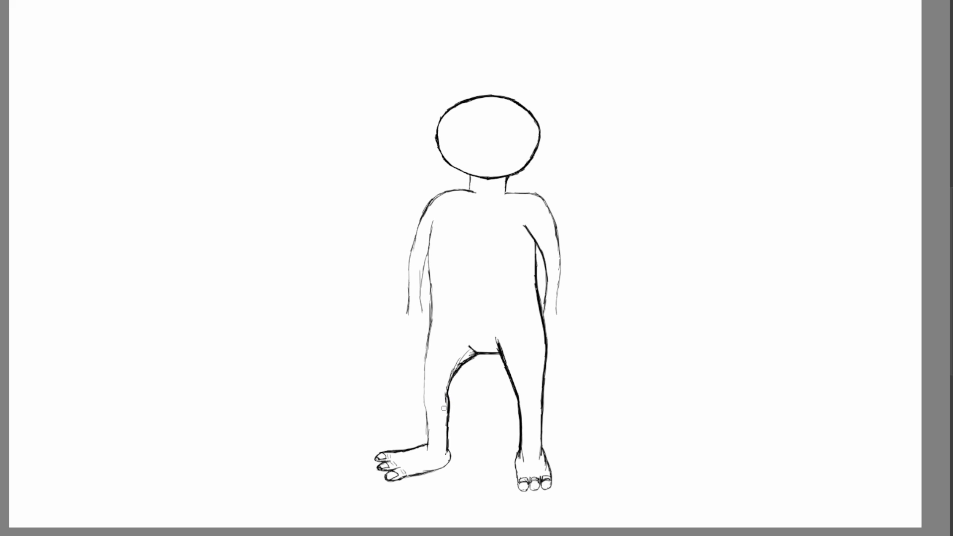
{"action": "left_click_drag", "start_coordinate": [451, 368], "coordinate": [460, 358]}
{"action": "mouse_move", "coordinate": [427, 451]}
{"action": "left_mouse_down"}
{"action": "mouse_move", "coordinate": [425, 410]}
{"action": "mouse_move", "coordinate": [427, 430]}
{"action": "left_mouse_up"}
{"action": "left_click_drag", "start_coordinate": [426, 424], "coordinate": [426, 354]}
{"action": "left_click_drag", "start_coordinate": [428, 357], "coordinate": [431, 321]}
- Darken the left side of the torso from the hip up to the armpit
{"action": "left_click_drag", "start_coordinate": [431, 320], "coordinate": [430, 296]}
{"action": "left_click_drag", "start_coordinate": [430, 307], "coordinate": [427, 253]}
{"action": "left_click_drag", "start_coordinate": [431, 299], "coordinate": [432, 219]}
{"action": "left_click_drag", "start_coordinate": [427, 257], "coordinate": [428, 238]}
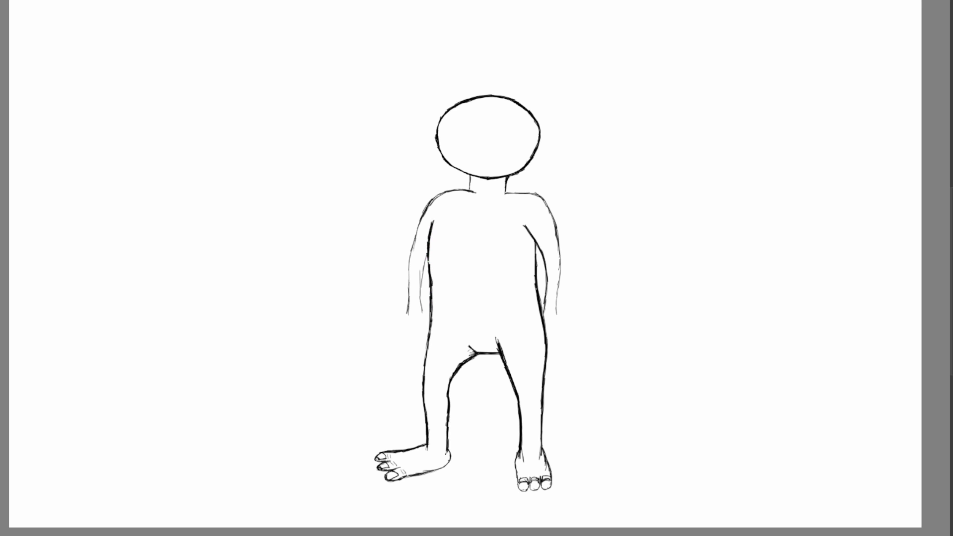
{"action": "left_click_drag", "start_coordinate": [432, 300], "coordinate": [429, 336]}
- Darken the left arm's inner and outer contours and its shoulder curve
{"action": "left_click_drag", "start_coordinate": [427, 251], "coordinate": [422, 311]}
{"action": "mouse_move", "coordinate": [408, 314]}
{"action": "left_mouse_down"}
{"action": "mouse_move", "coordinate": [418, 229]}
{"action": "mouse_move", "coordinate": [409, 247]}
{"action": "mouse_move", "coordinate": [415, 238]}
{"action": "left_mouse_up"}
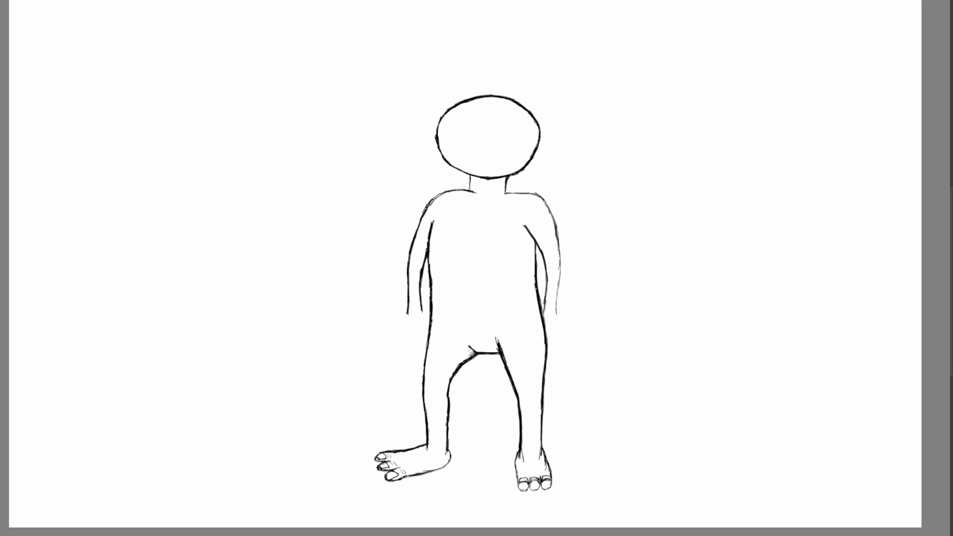
{"action": "mouse_move", "coordinate": [428, 205]}
{"action": "left_mouse_down"}
{"action": "mouse_move", "coordinate": [460, 188]}
{"action": "mouse_move", "coordinate": [432, 204]}
{"action": "left_mouse_up"}
- Darken the right shoulder and both right arm contours, and add a sloping line from the neck to the shoulder
{"action": "mouse_move", "coordinate": [503, 192]}
{"action": "left_mouse_down"}
{"action": "mouse_move", "coordinate": [547, 204]}
{"action": "mouse_move", "coordinate": [560, 278]}
{"action": "left_mouse_up"}
{"action": "mouse_move", "coordinate": [558, 240]}
{"action": "left_mouse_down"}
{"action": "mouse_move", "coordinate": [556, 317]}
{"action": "mouse_move", "coordinate": [543, 315]}
{"action": "left_mouse_up"}
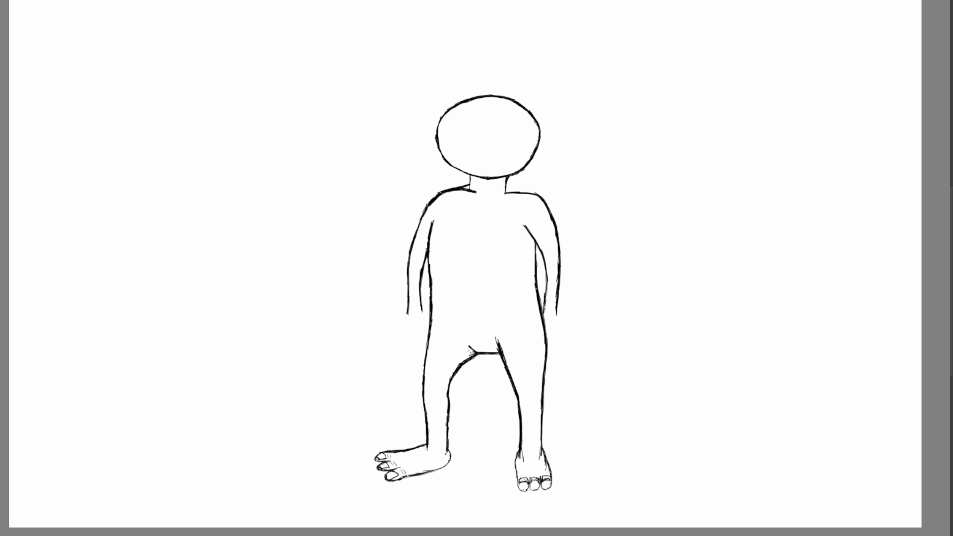
{"action": "left_click_drag", "start_coordinate": [547, 274], "coordinate": [544, 308]}
{"action": "left_click_drag", "start_coordinate": [505, 187], "coordinate": [532, 193]}
- Draw the left hand with thick rounded fingers and add long squared nails and knuckle creases
{"action": "left_click_drag", "start_coordinate": [405, 315], "coordinate": [400, 324]}
{"action": "mouse_move", "coordinate": [413, 338]}
{"action": "left_mouse_down"}
{"action": "mouse_move", "coordinate": [413, 350]}
{"action": "mouse_move", "coordinate": [423, 341]}
{"action": "left_mouse_up"}
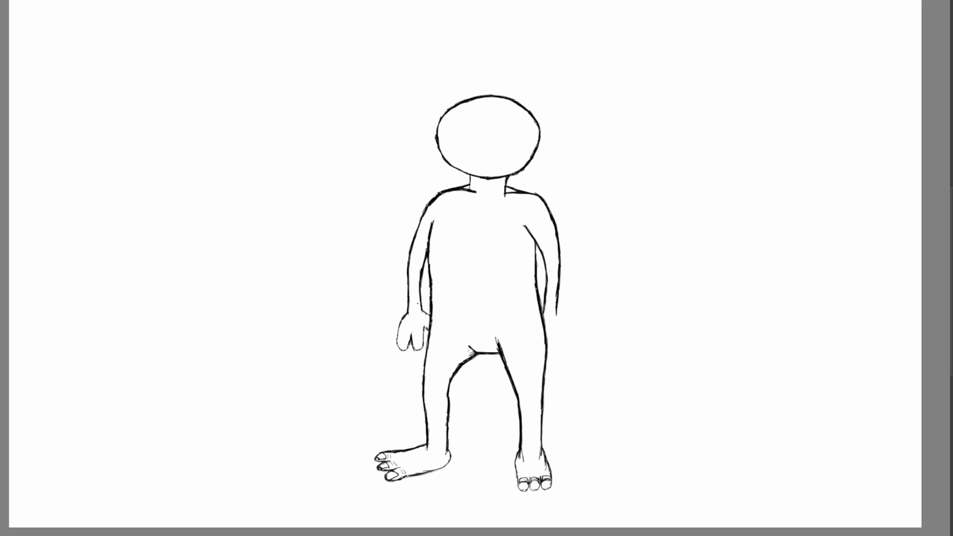
{"action": "left_click_drag", "start_coordinate": [399, 339], "coordinate": [400, 350]}
{"action": "left_click_drag", "start_coordinate": [405, 340], "coordinate": [407, 350]}
{"action": "left_click_drag", "start_coordinate": [421, 342], "coordinate": [420, 355]}
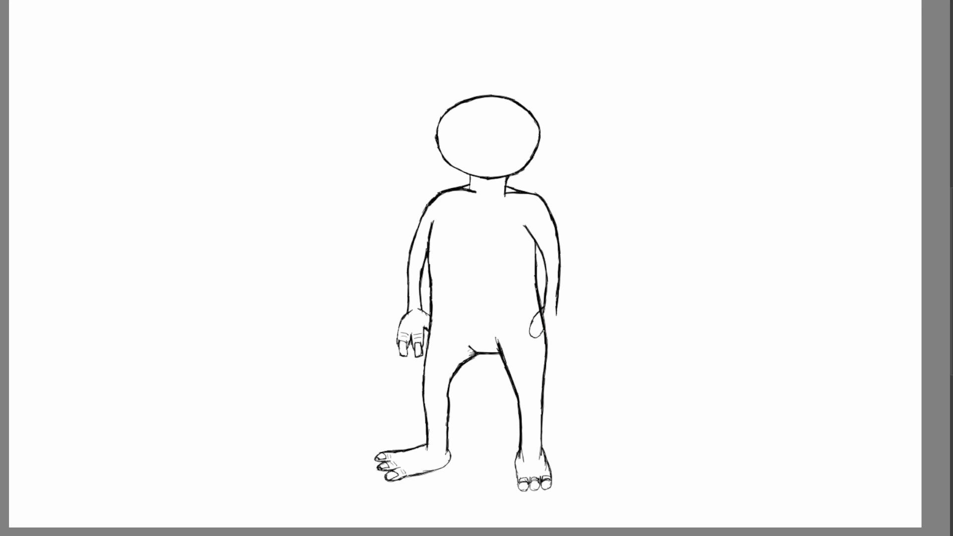
- Draw the right hand with three spread fingers and add long squared nails and knuckle creases
{"action": "mouse_move", "coordinate": [544, 330]}
{"action": "left_mouse_down"}
{"action": "mouse_move", "coordinate": [544, 342]}
{"action": "mouse_move", "coordinate": [556, 329]}
{"action": "mouse_move", "coordinate": [566, 342]}
{"action": "mouse_move", "coordinate": [557, 312]}
{"action": "left_mouse_up"}
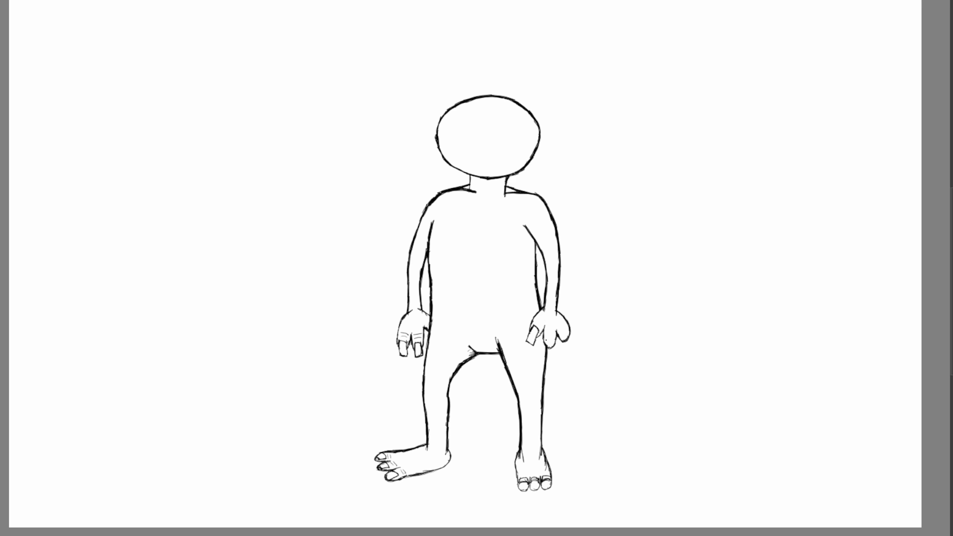
{"action": "left_click_drag", "start_coordinate": [545, 342], "coordinate": [553, 358]}
{"action": "key", "text": "ctrl+z"}
{"action": "key", "text": "ctrl+z"}
{"action": "key", "text": "ctrl+z"}
{"action": "left_click_drag", "start_coordinate": [553, 340], "coordinate": [552, 353]}
{"action": "left_click_drag", "start_coordinate": [569, 334], "coordinate": [544, 318]}
- Sketch a long pointed ear extending outward from the right side of the head and close its base
{"action": "mouse_move", "coordinate": [509, 135]}
{"action": "left_mouse_down"}
{"action": "mouse_move", "coordinate": [562, 117]}
{"action": "mouse_move", "coordinate": [558, 142]}
{"action": "mouse_move", "coordinate": [518, 153]}
{"action": "mouse_move", "coordinate": [551, 148]}
{"action": "mouse_move", "coordinate": [569, 118]}
{"action": "left_mouse_up"}
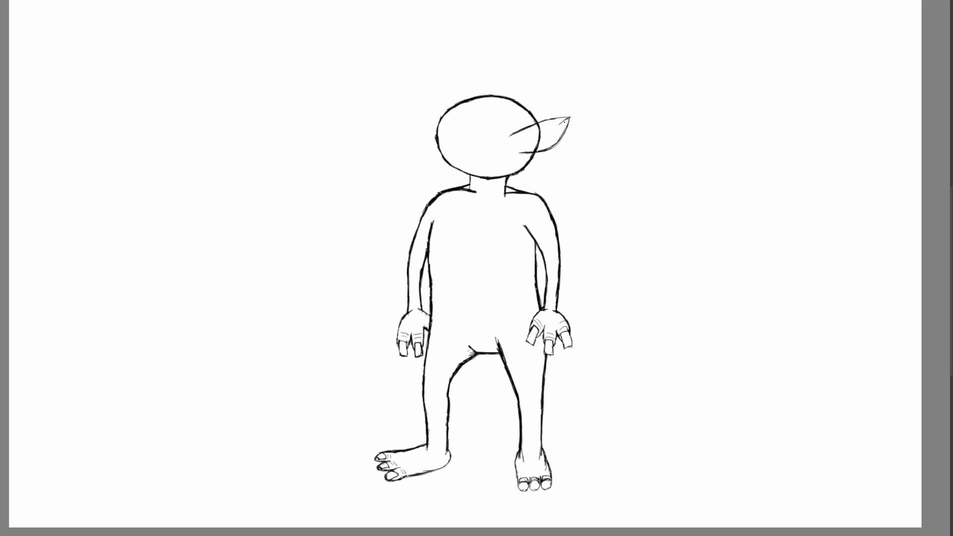
{"action": "mouse_move", "coordinate": [559, 123]}
{"action": "left_mouse_down"}
{"action": "mouse_move", "coordinate": [530, 129]}
{"action": "mouse_move", "coordinate": [569, 118]}
{"action": "left_mouse_up"}
{"action": "left_click_drag", "start_coordinate": [559, 138], "coordinate": [568, 123]}
{"action": "left_click_drag", "start_coordinate": [512, 136], "coordinate": [521, 152]}
{"action": "key", "text": "ctrl+z"}
{"action": "key", "text": "ctrl+z"}
{"action": "mouse_move", "coordinate": [558, 129]}
{"action": "left_mouse_down"}
{"action": "mouse_move", "coordinate": [518, 154]}
{"action": "mouse_move", "coordinate": [549, 125]}
{"action": "left_mouse_up"}
{"action": "key", "text": "ctrl+z"}
{"action": "key", "text": "ctrl+z"}
{"action": "key", "text": "ctrl+z"}
{"action": "key", "text": "ctrl+z"}
{"action": "key", "text": "ctrl+z"}
{"action": "key", "text": "ctrl+z"}
{"action": "key", "text": "ctrl+z"}
{"action": "key", "text": "ctrl+z"}
{"action": "key", "text": "ctrl+z"}
{"action": "key", "text": "ctrl+z"}
{"action": "left_click_drag", "start_coordinate": [521, 151], "coordinate": [565, 122]}
{"action": "mouse_move", "coordinate": [520, 152]}
{"action": "left_mouse_down"}
{"action": "mouse_move", "coordinate": [512, 137]}
{"action": "mouse_move", "coordinate": [519, 151]}
{"action": "mouse_move", "coordinate": [565, 123]}
{"action": "left_mouse_up"}
{"action": "key", "text": "ctrl+z"}
{"action": "key", "text": "ctrl+z"}
{"action": "key", "text": "ctrl+z"}
- Add inner rim lines along the right ear's upper and outer edges, and draw a small pointed ear on the head's upper left
{"action": "mouse_move", "coordinate": [563, 124]}
{"action": "left_mouse_down"}
{"action": "mouse_move", "coordinate": [522, 149]}
{"action": "mouse_move", "coordinate": [569, 119]}
{"action": "mouse_move", "coordinate": [513, 136]}
{"action": "left_mouse_up"}
{"action": "left_click_drag", "start_coordinate": [566, 124], "coordinate": [552, 147]}
{"action": "mouse_move", "coordinate": [456, 93]}
{"action": "left_mouse_down"}
{"action": "mouse_move", "coordinate": [442, 116]}
{"action": "mouse_move", "coordinate": [456, 97]}
{"action": "left_mouse_up"}
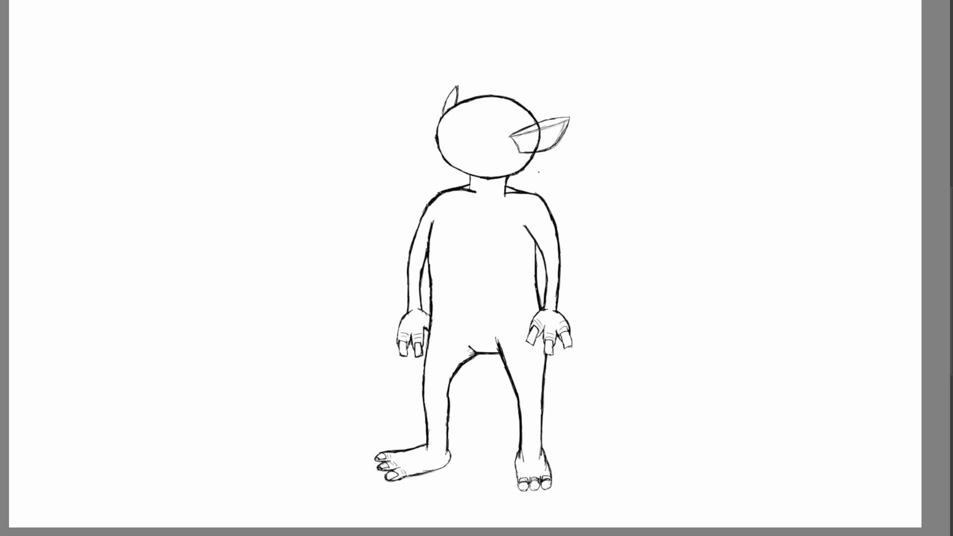
- Erase the head outline where it crosses the right ear and sketch two oval eyes side by side on the face
{"action": "key", "text": "e"}
{"action": "left_click_drag", "start_coordinate": [535, 149], "coordinate": [535, 129]}
{"action": "mouse_move", "coordinate": [445, 140]}
{"action": "left_mouse_down"}
{"action": "mouse_move", "coordinate": [465, 134]}
{"action": "mouse_move", "coordinate": [456, 122]}
{"action": "left_mouse_up"}
{"action": "mouse_move", "coordinate": [465, 130]}
{"action": "left_mouse_down"}
{"action": "mouse_move", "coordinate": [449, 125]}
{"action": "mouse_move", "coordinate": [457, 124]}
{"action": "mouse_move", "coordinate": [443, 139]}
{"action": "mouse_move", "coordinate": [498, 139]}
{"action": "mouse_move", "coordinate": [493, 124]}
{"action": "mouse_move", "coordinate": [478, 127]}
{"action": "mouse_move", "coordinate": [480, 142]}
{"action": "left_mouse_up"}
- Darken the right eye's oval and the right ear's base, upper edge and outer edge with thicker lines
{"action": "scroll", "coordinate": [493, 117], "scroll_direction": "up", "scroll_amount": 5}
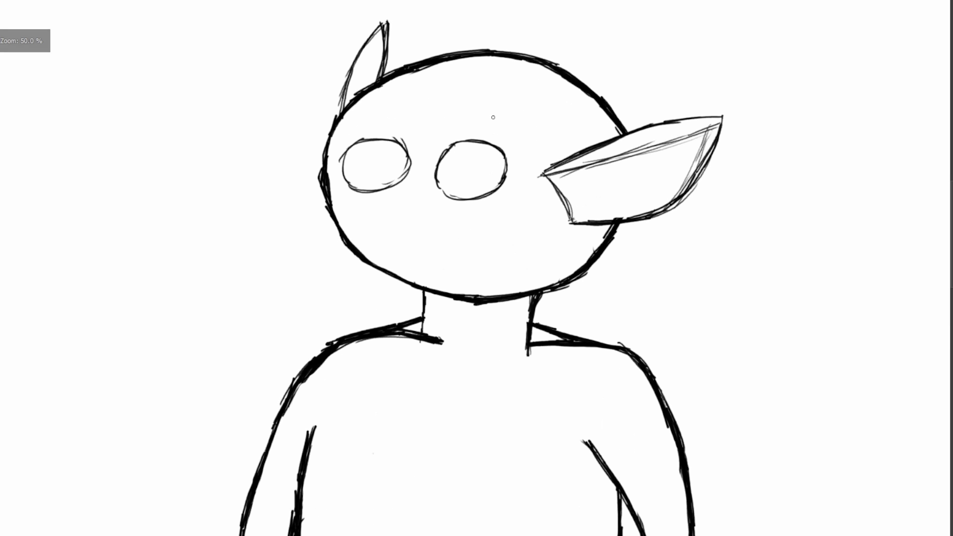
{"action": "mouse_move", "coordinate": [504, 177]}
{"action": "left_mouse_down"}
{"action": "mouse_move", "coordinate": [498, 150]}
{"action": "mouse_move", "coordinate": [475, 142]}
{"action": "mouse_move", "coordinate": [445, 155]}
{"action": "mouse_move", "coordinate": [438, 178]}
{"action": "mouse_move", "coordinate": [442, 193]}
{"action": "mouse_move", "coordinate": [472, 199]}
{"action": "mouse_move", "coordinate": [496, 195]}
{"action": "mouse_move", "coordinate": [502, 181]}
{"action": "left_mouse_up"}
{"action": "mouse_move", "coordinate": [570, 222]}
{"action": "left_mouse_down"}
{"action": "mouse_move", "coordinate": [673, 202]}
{"action": "mouse_move", "coordinate": [709, 168]}
{"action": "mouse_move", "coordinate": [722, 118]}
{"action": "mouse_move", "coordinate": [652, 125]}
{"action": "left_mouse_up"}
{"action": "mouse_move", "coordinate": [592, 147]}
{"action": "left_mouse_down"}
{"action": "mouse_move", "coordinate": [539, 175]}
{"action": "mouse_move", "coordinate": [571, 223]}
{"action": "left_mouse_up"}
{"action": "left_click_drag", "start_coordinate": [544, 174], "coordinate": [721, 121]}
{"action": "left_click_drag", "start_coordinate": [675, 201], "coordinate": [706, 132]}
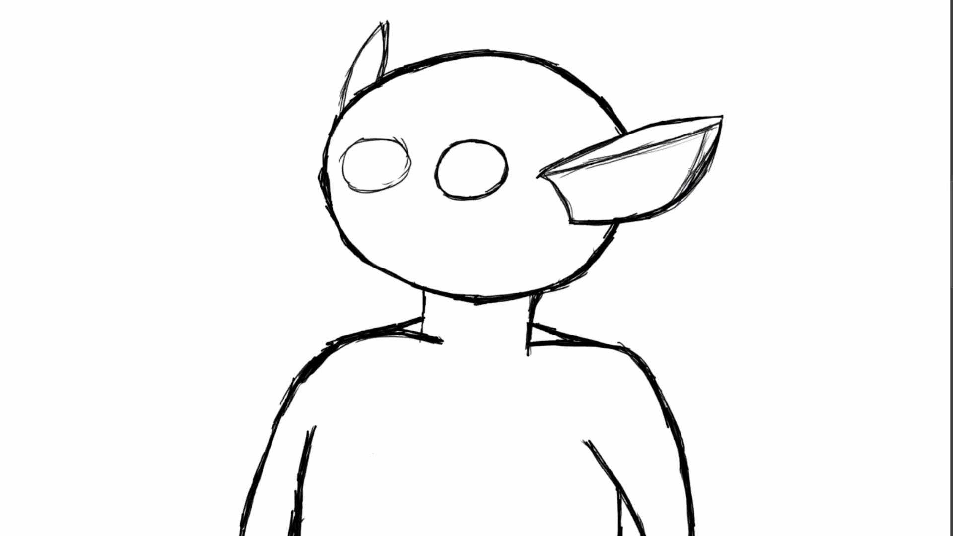